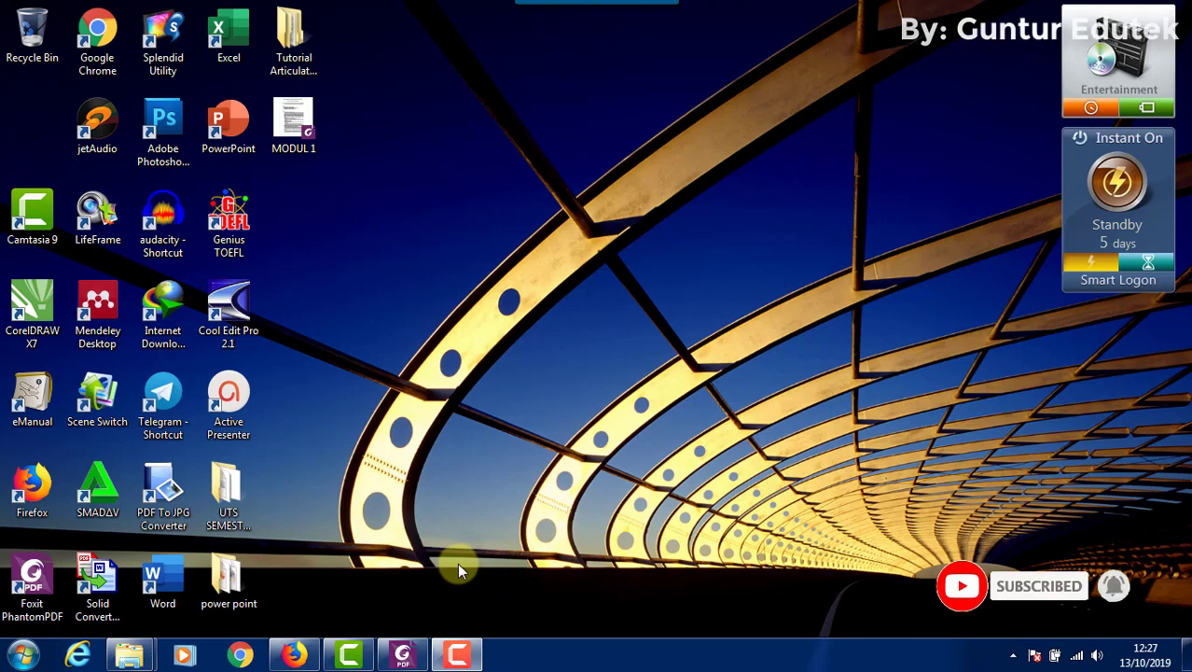
- Switch to the MODUL 1 PDF in Foxit PhantomPDF and examine the hardware and software requirements of Articulate Storyline 3
{"action": "left_click", "coordinate": [405, 653]}
{"action": "scroll", "coordinate": [634, 522], "scroll_direction": "down", "scroll_amount": 10}
{"action": "scroll", "coordinate": [640, 502], "scroll_direction": "down", "scroll_amount": 10}
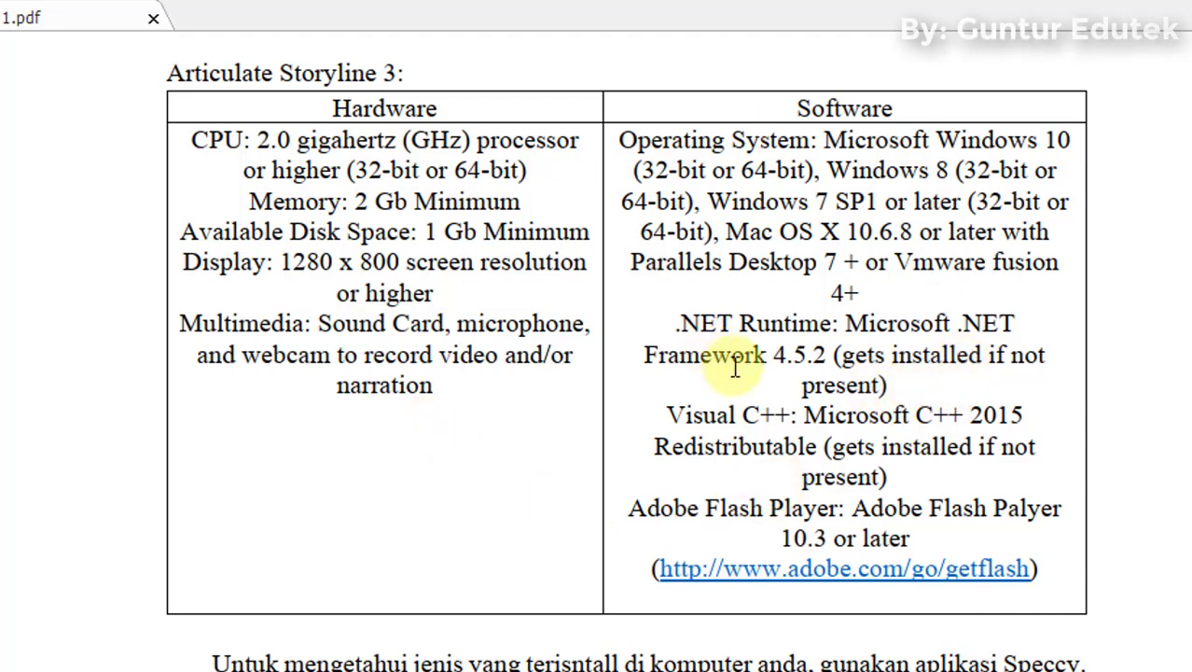
{"action": "scroll", "coordinate": [735, 368], "scroll_direction": "down", "scroll_amount": 2}
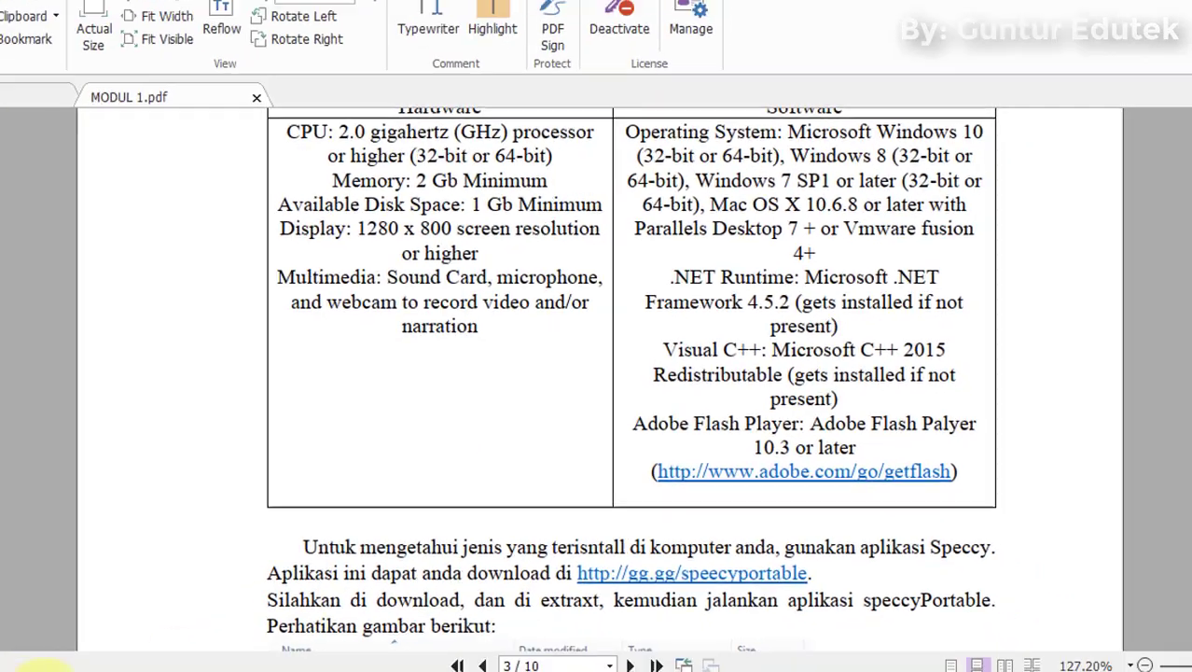
- Run SpeccyPortable from the CCleanerTechnicianPortable folder, examine the operating system and installed .NET Framework versions, and close it
{"action": "mouse_move", "coordinate": [129, 653]}
{"action": "left_click", "coordinate": [106, 546]}
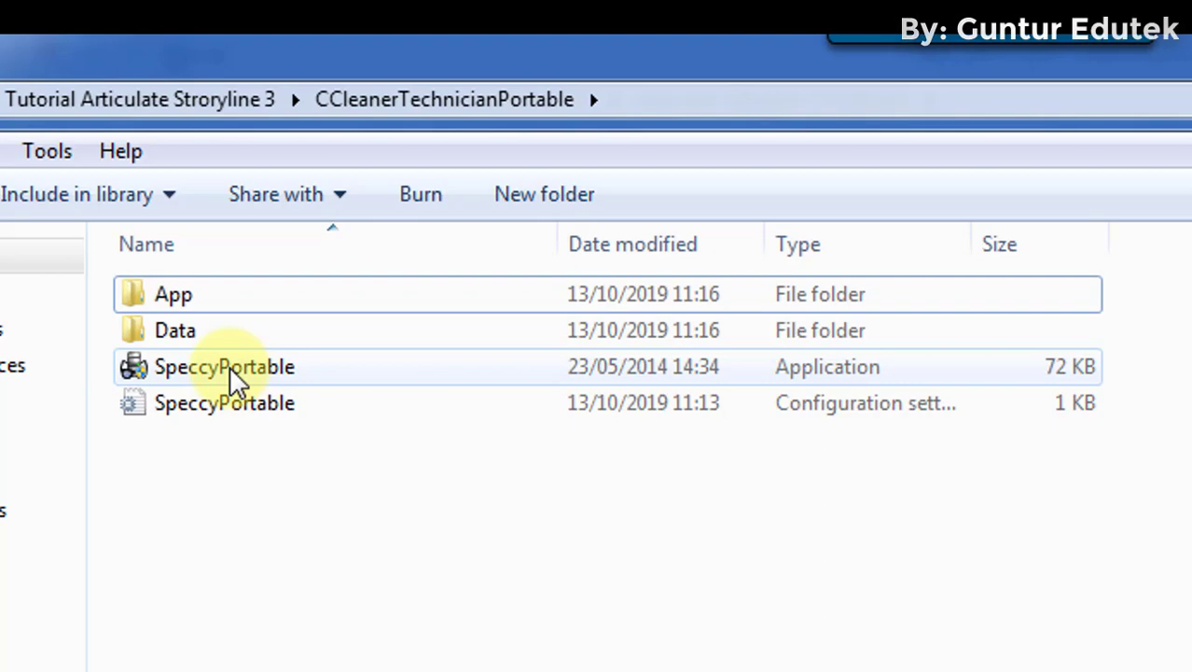
{"action": "left_click", "coordinate": [229, 366]}
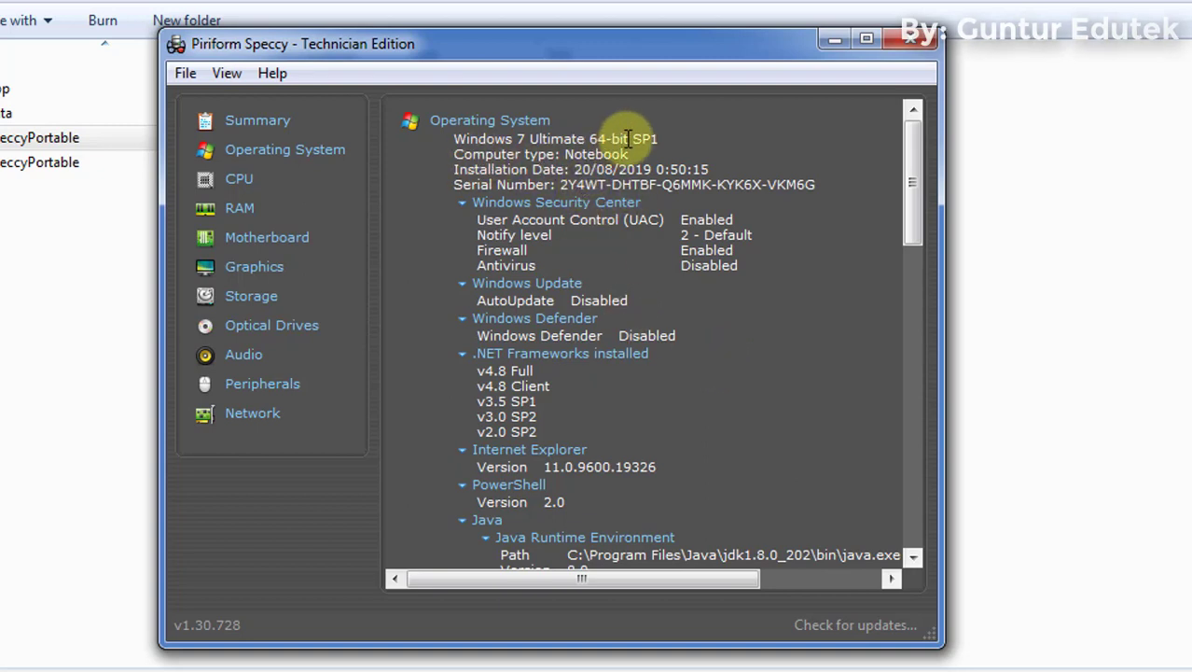
{"action": "scroll", "coordinate": [625, 400], "scroll_direction": "down", "scroll_amount": 2}
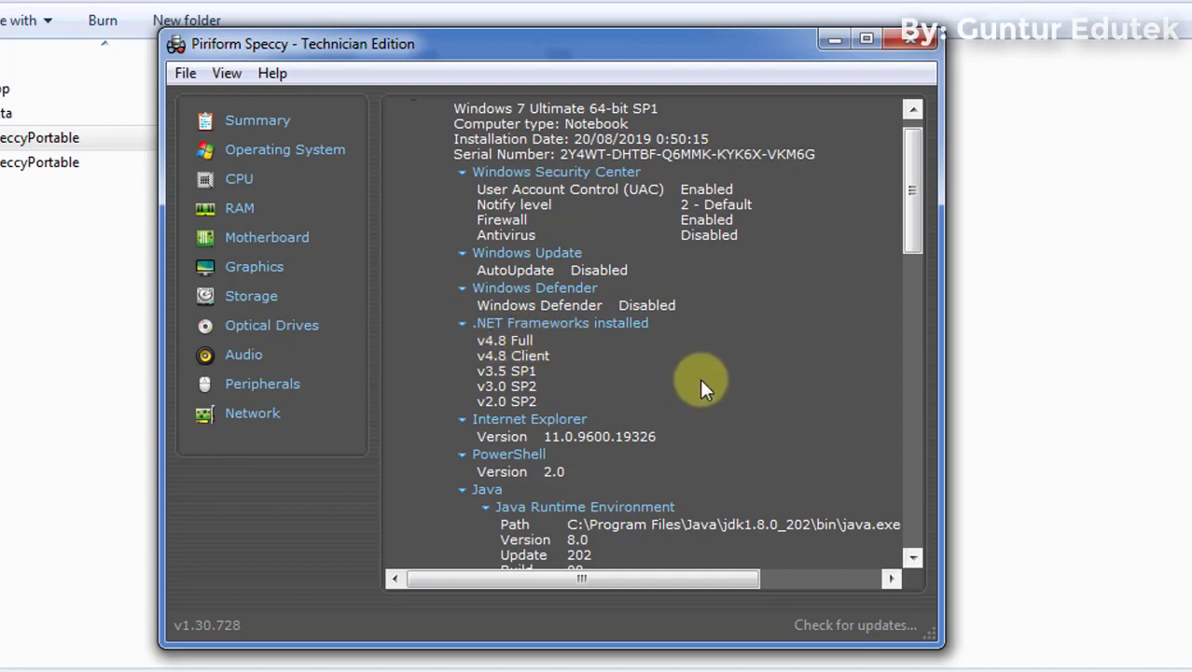
{"action": "scroll", "coordinate": [923, 242], "scroll_direction": "down", "scroll_amount": 2}
{"action": "scroll", "coordinate": [736, 240], "scroll_direction": "up", "scroll_amount": 1}
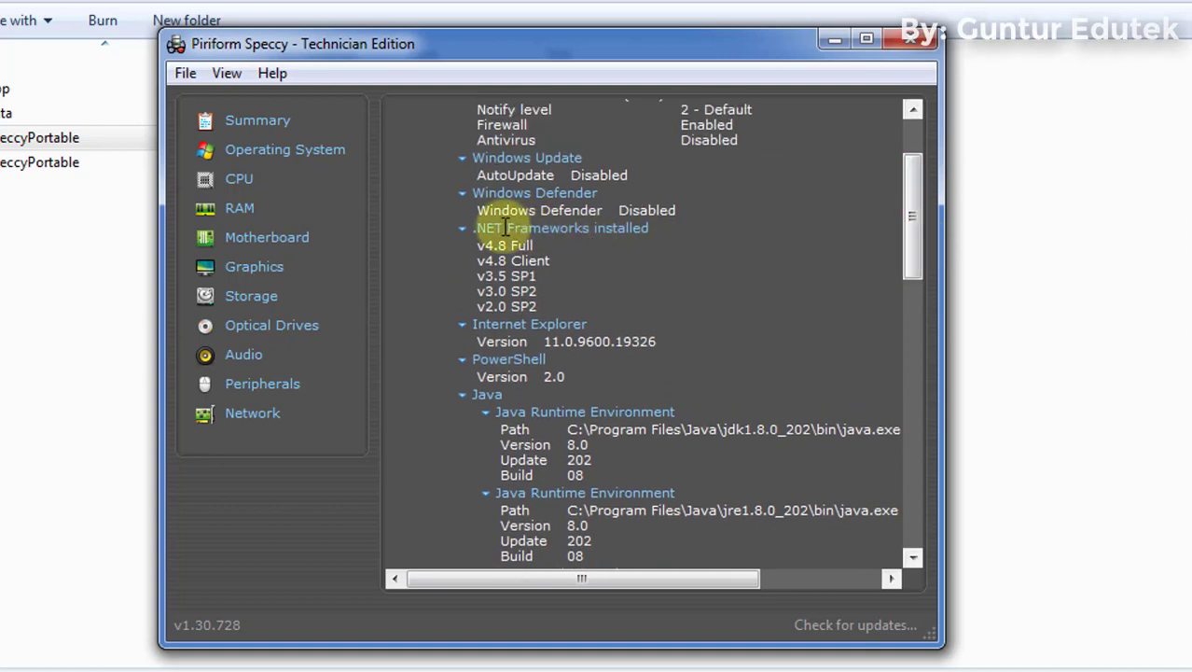
{"action": "left_click", "coordinate": [918, 49]}
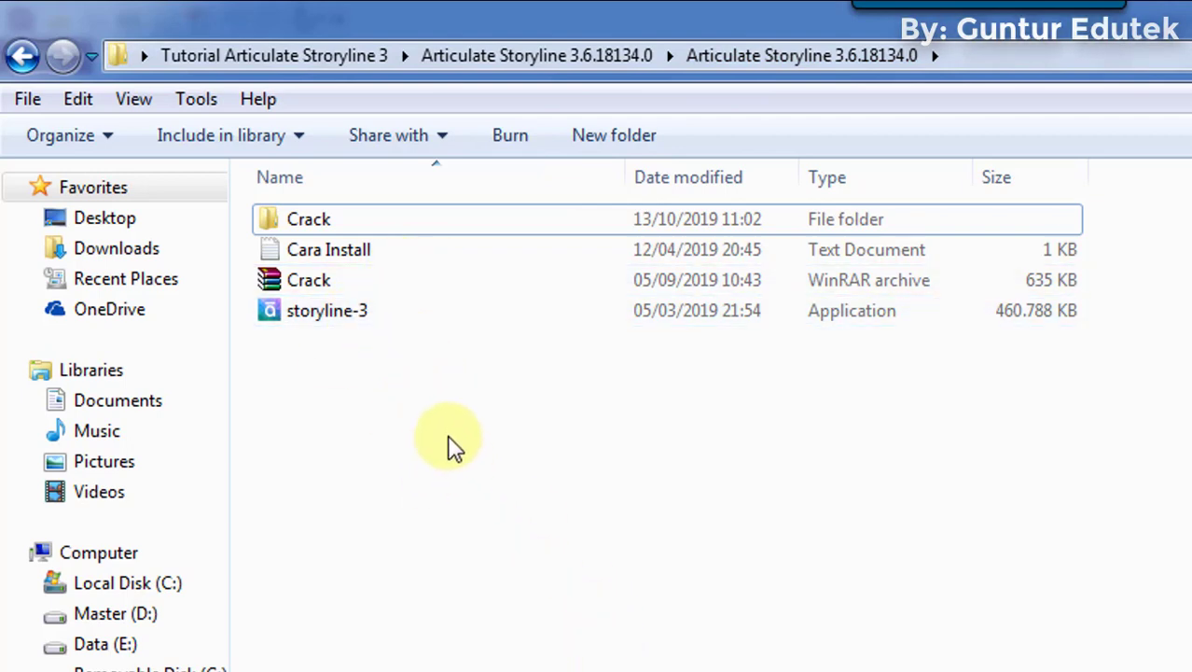
- Run the storyline-3 installer from the Articulate Storyline 3.6.18134.0 folder as administrator
{"action": "left_click", "coordinate": [362, 314]}
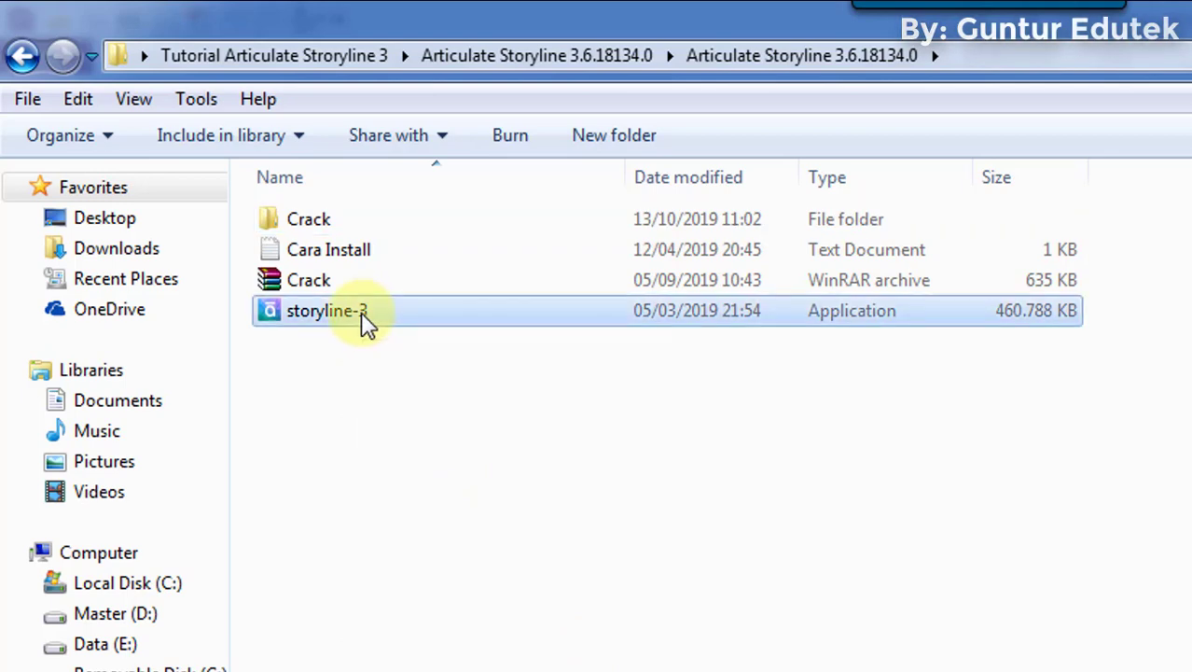
{"action": "right_click", "coordinate": [365, 321]}
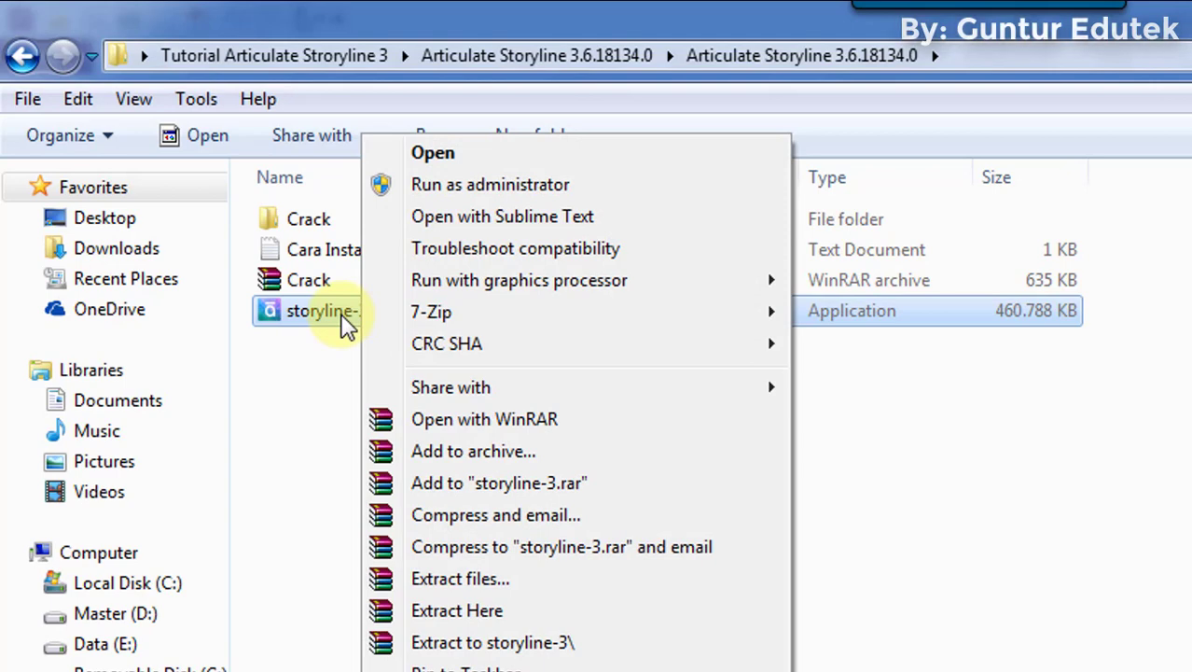
{"action": "left_click", "coordinate": [312, 324]}
{"action": "right_click", "coordinate": [312, 325]}
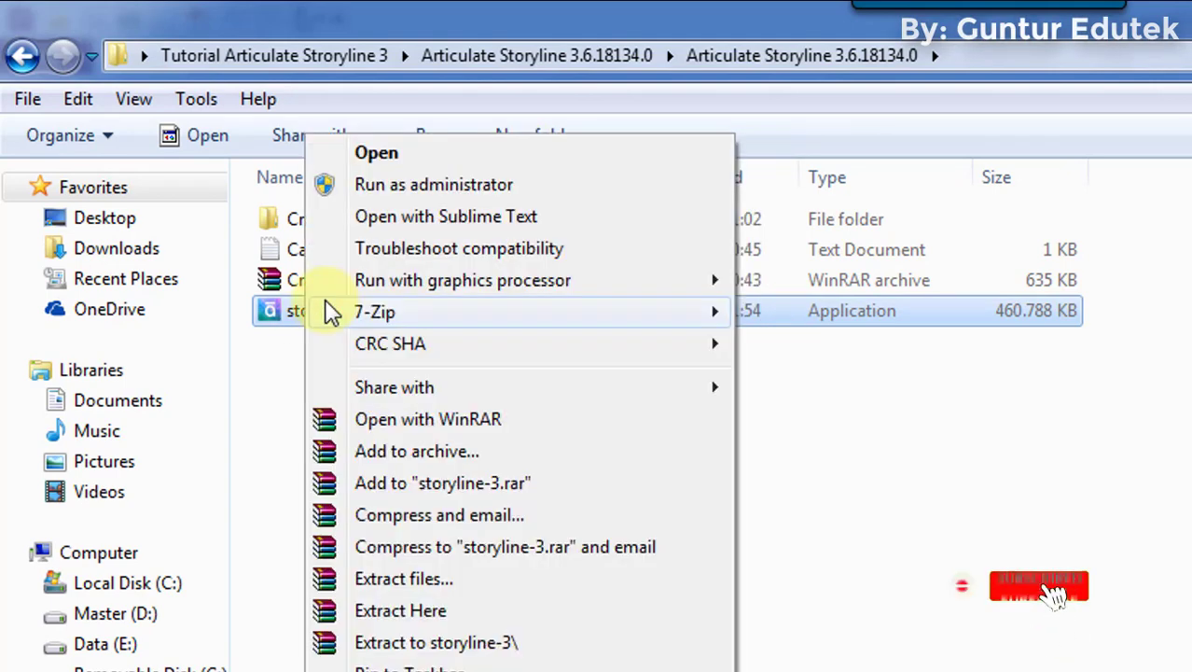
{"action": "left_click", "coordinate": [476, 185]}
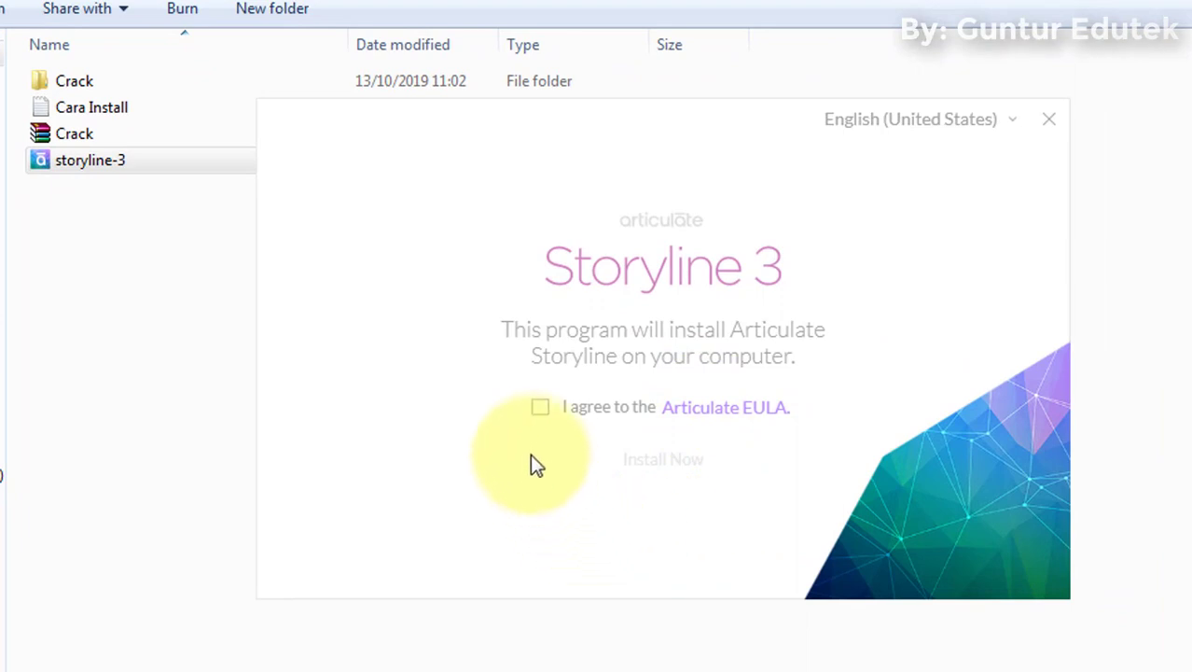
- Accept the Articulate EULA, install Storyline 3 and finish the setup
{"action": "left_click", "coordinate": [540, 407]}
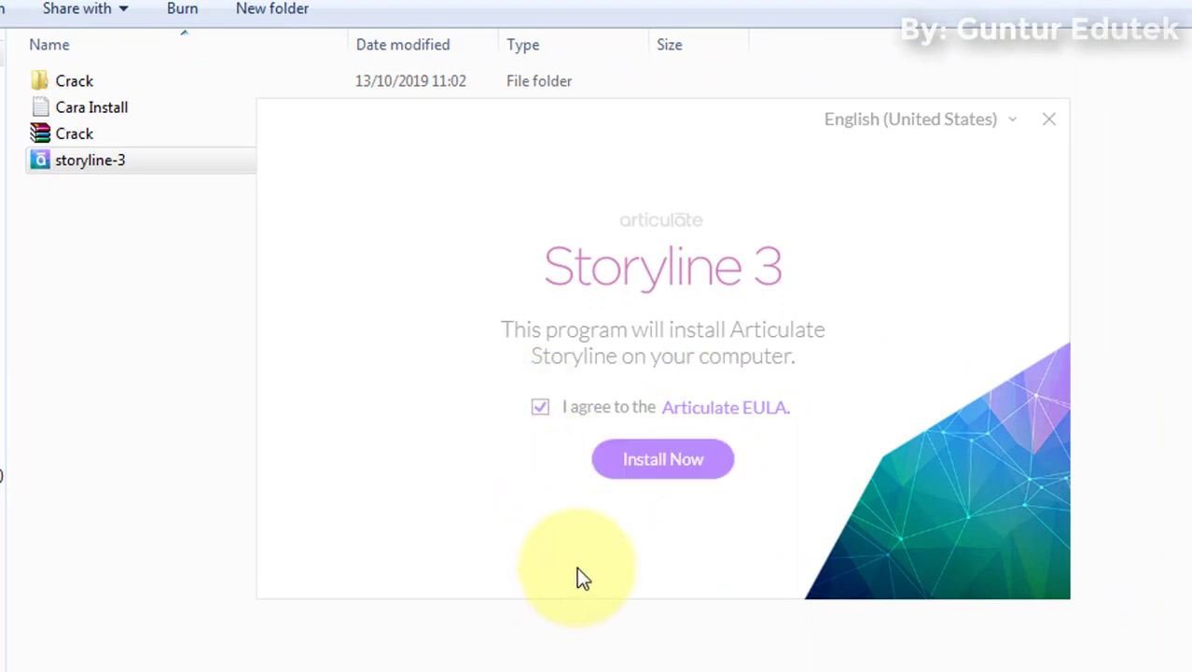
{"action": "left_click", "coordinate": [673, 466]}
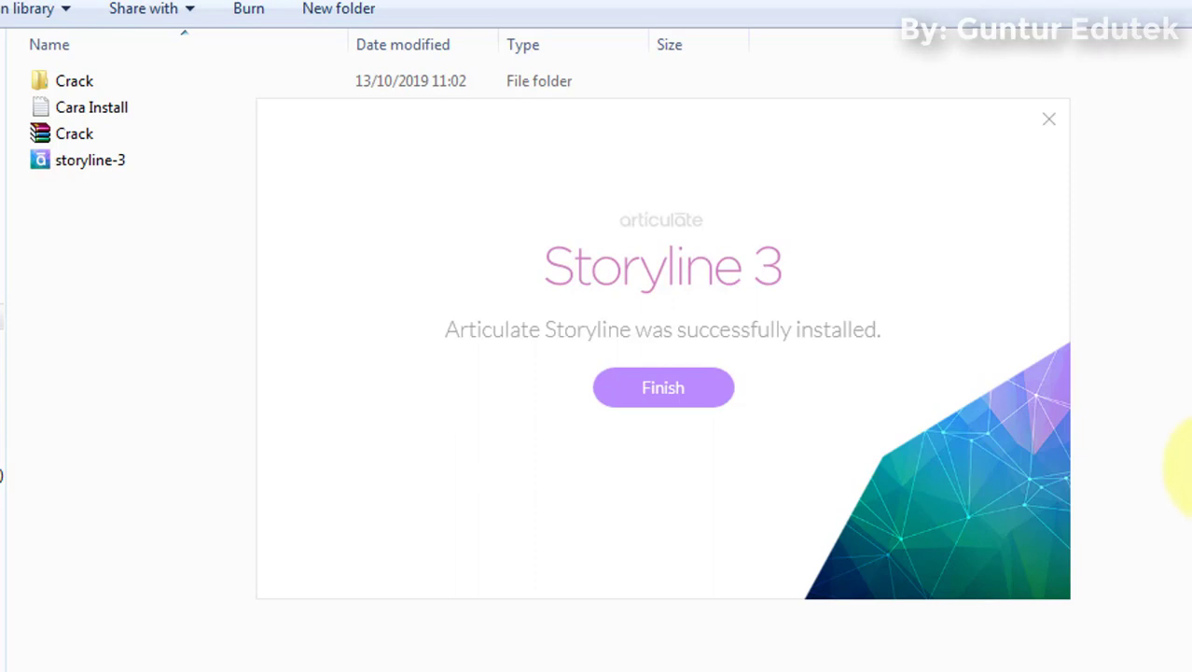
{"action": "left_click", "coordinate": [670, 396]}
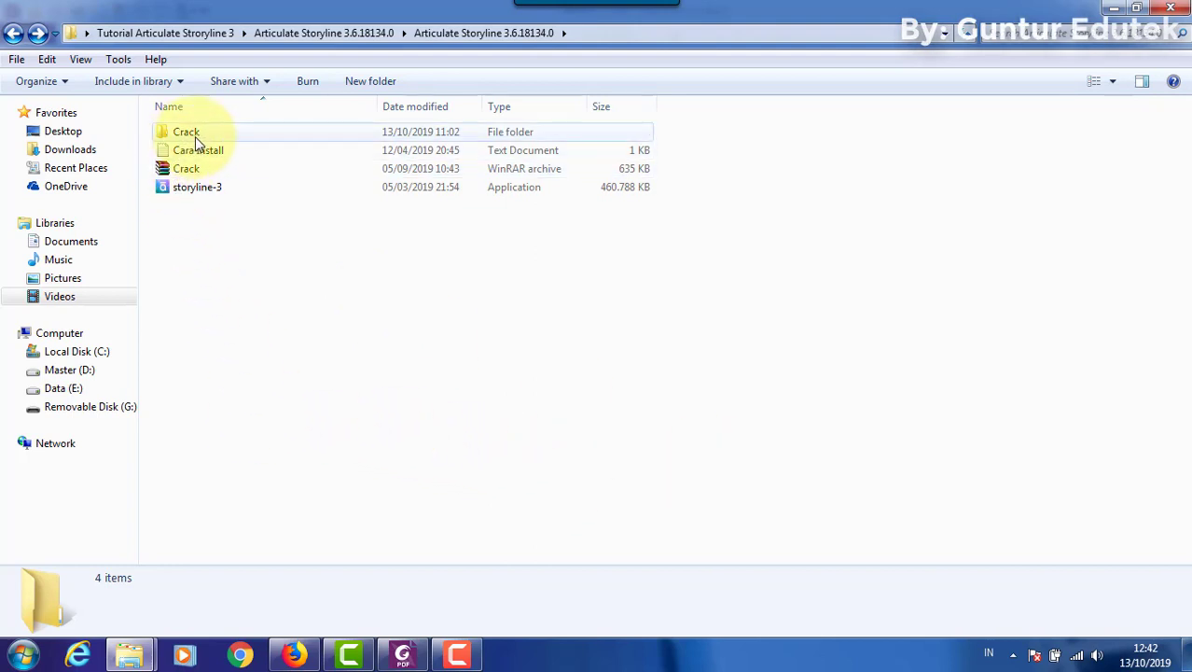
- Copy the es and fr-FR folders, Articulate.Licensing.dll and Articulate.Runtime.dll from the Crack folder
{"action": "mouse_move", "coordinate": [195, 137]}
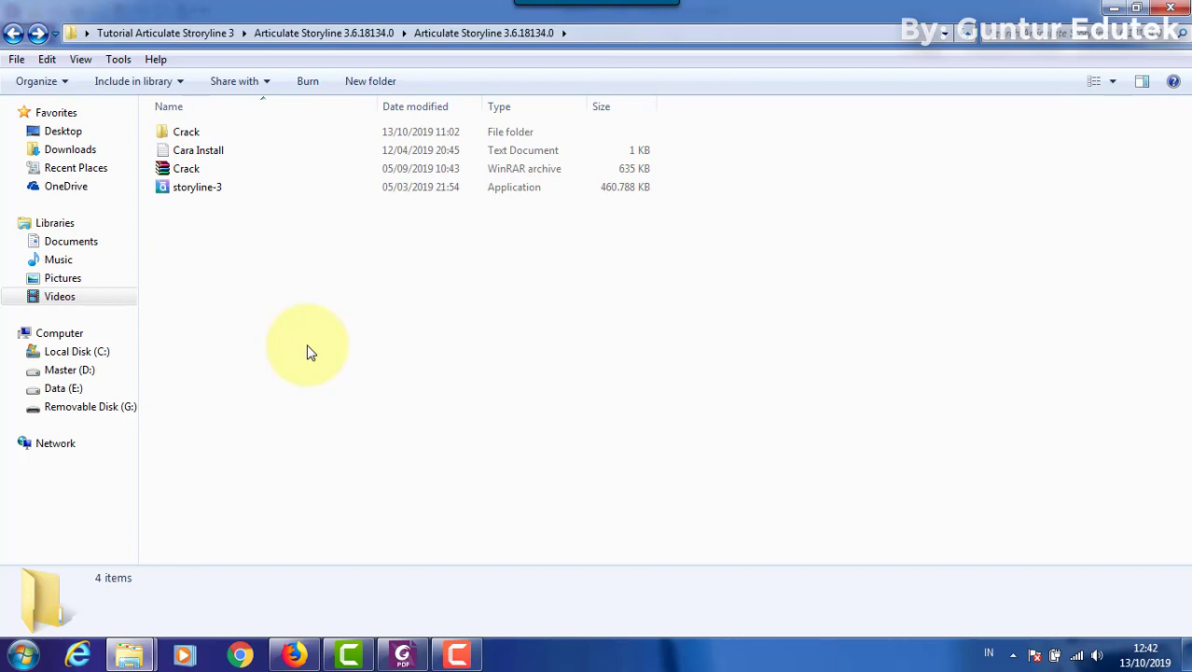
{"action": "left_click", "coordinate": [194, 138]}
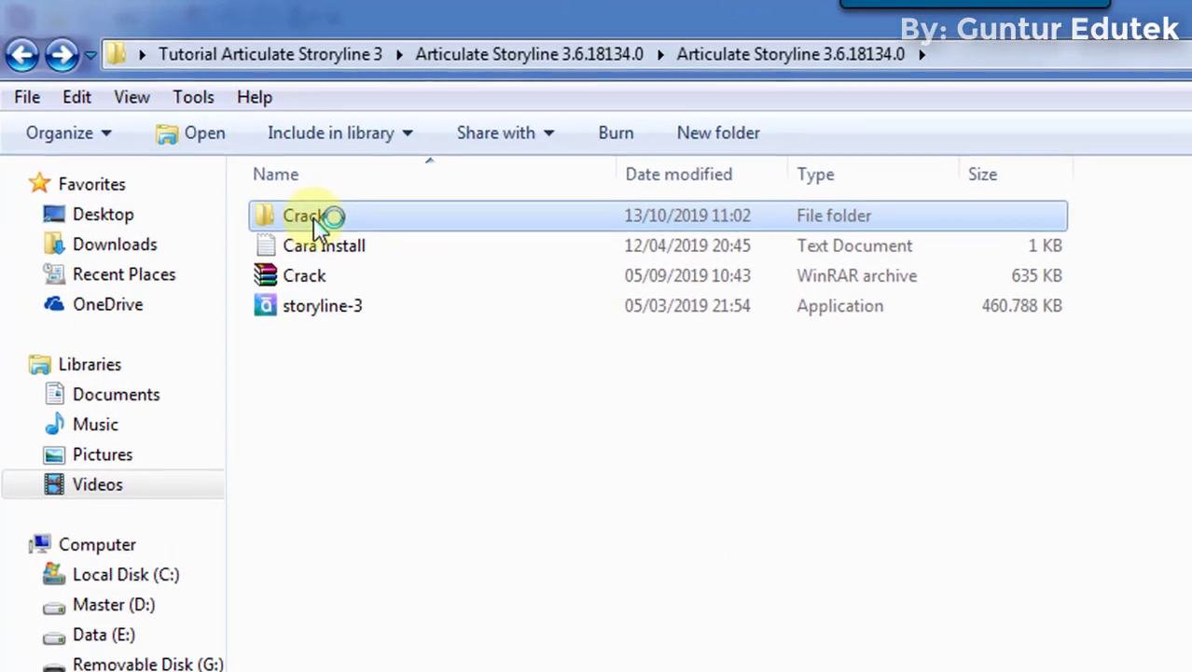
{"action": "double_click", "coordinate": [317, 224]}
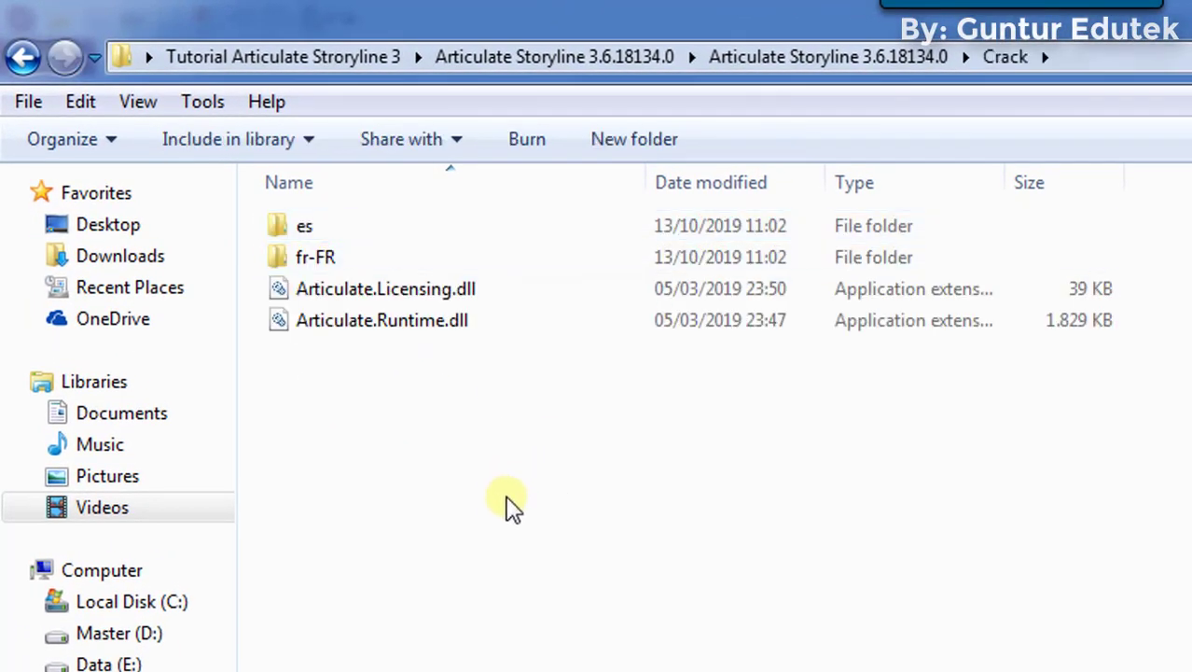
{"action": "left_click_drag", "start_coordinate": [725, 639], "coordinate": [316, 214]}
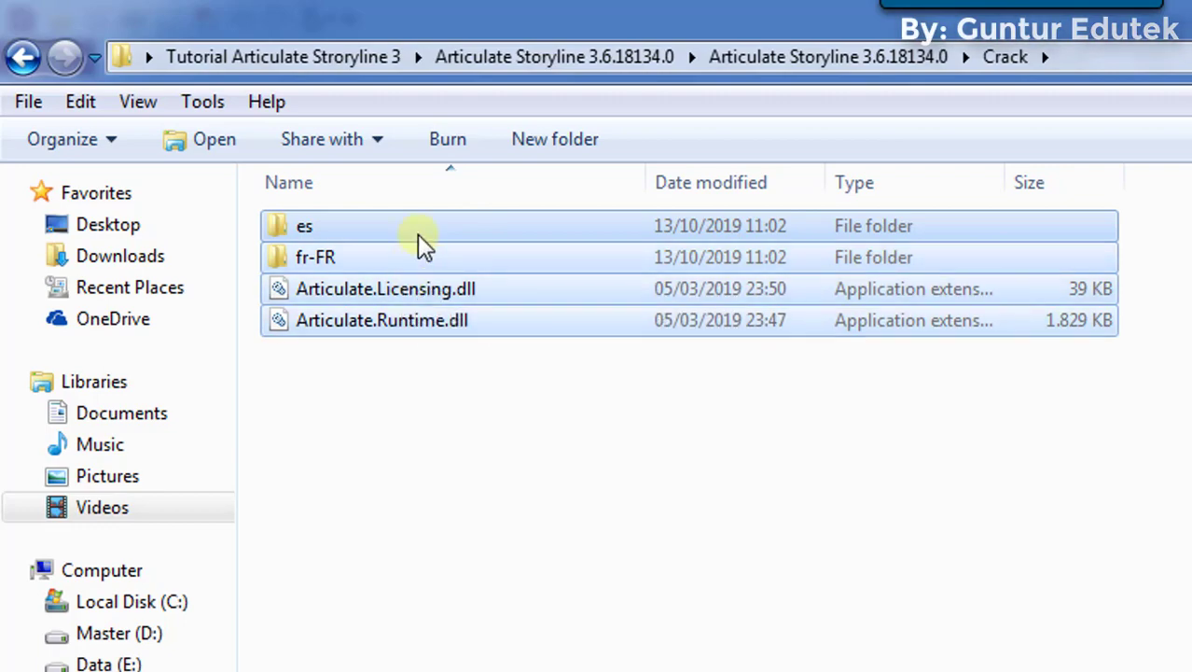
{"action": "key", "text": "shift+F10"}
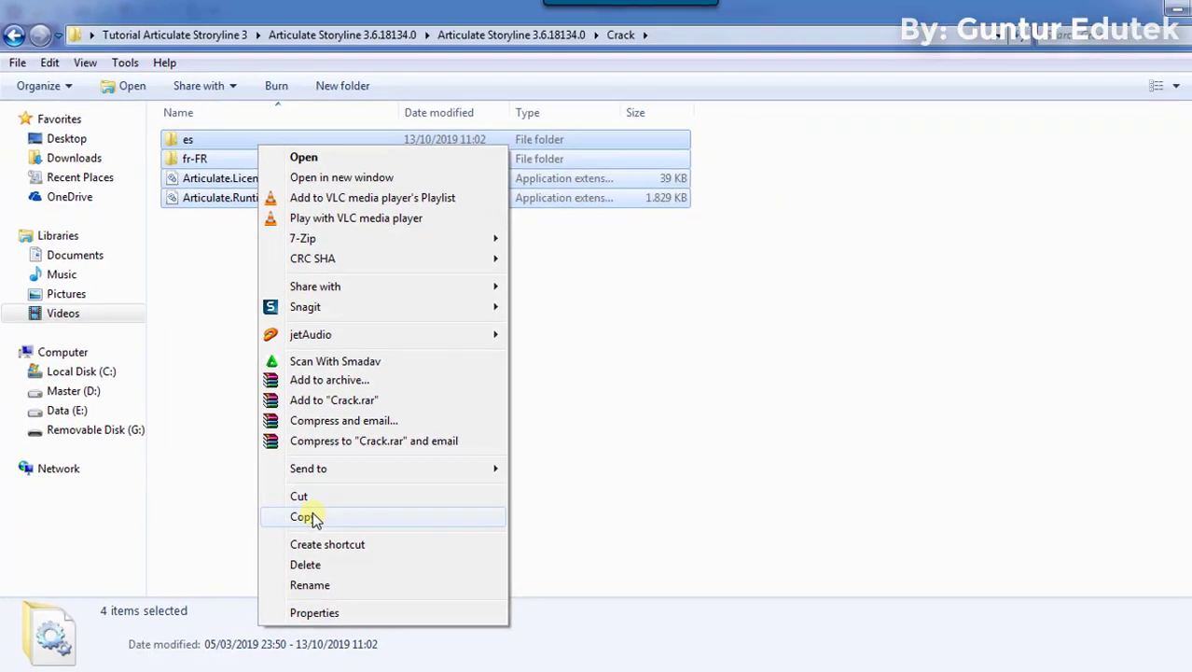
{"action": "left_click", "coordinate": [303, 514]}
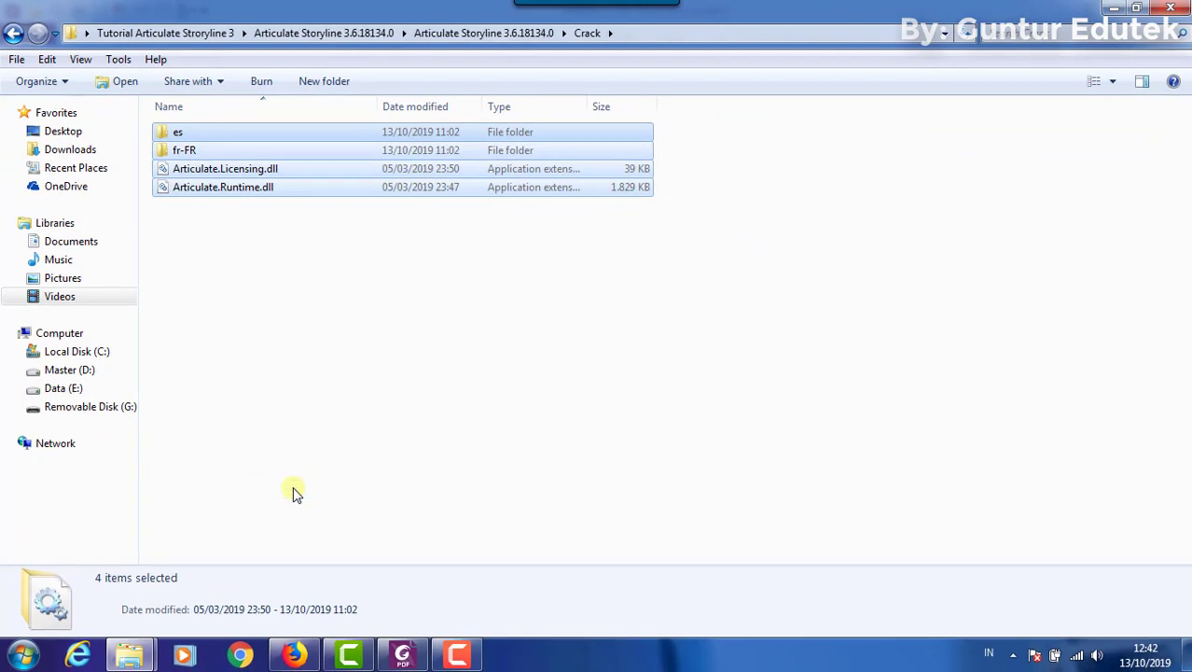
- Open the Storyline 3 installation folder under Program Files (x86)\Articulate on Local Disk (C:)
{"action": "left_click", "coordinate": [98, 357]}
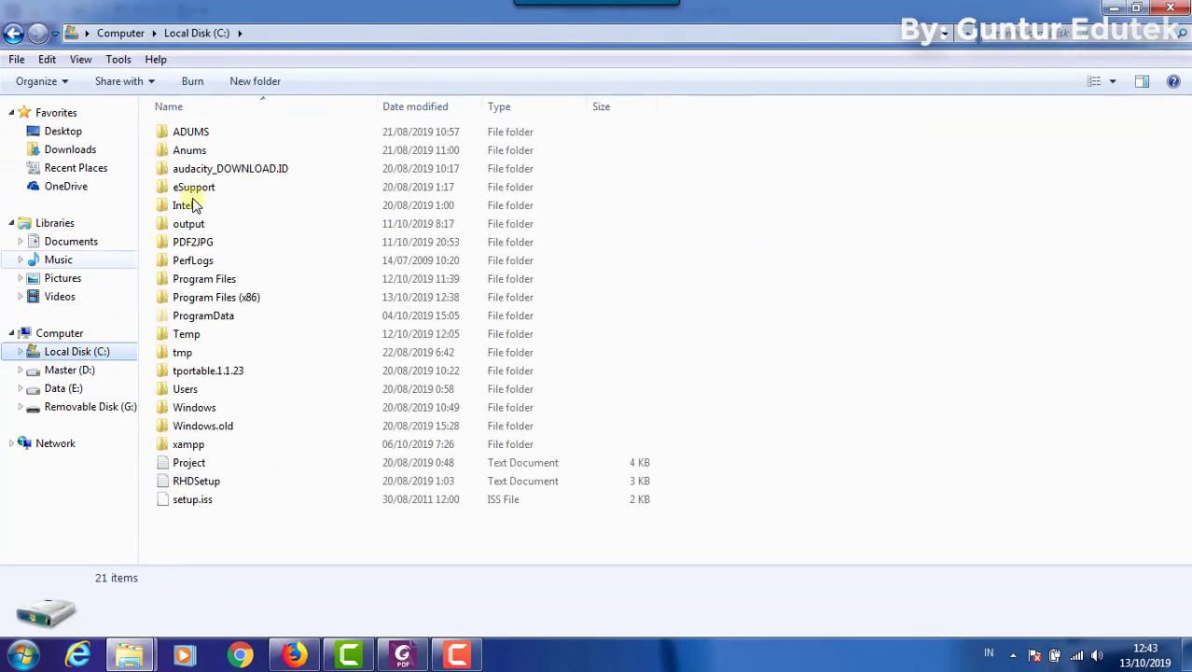
{"action": "left_click", "coordinate": [227, 301]}
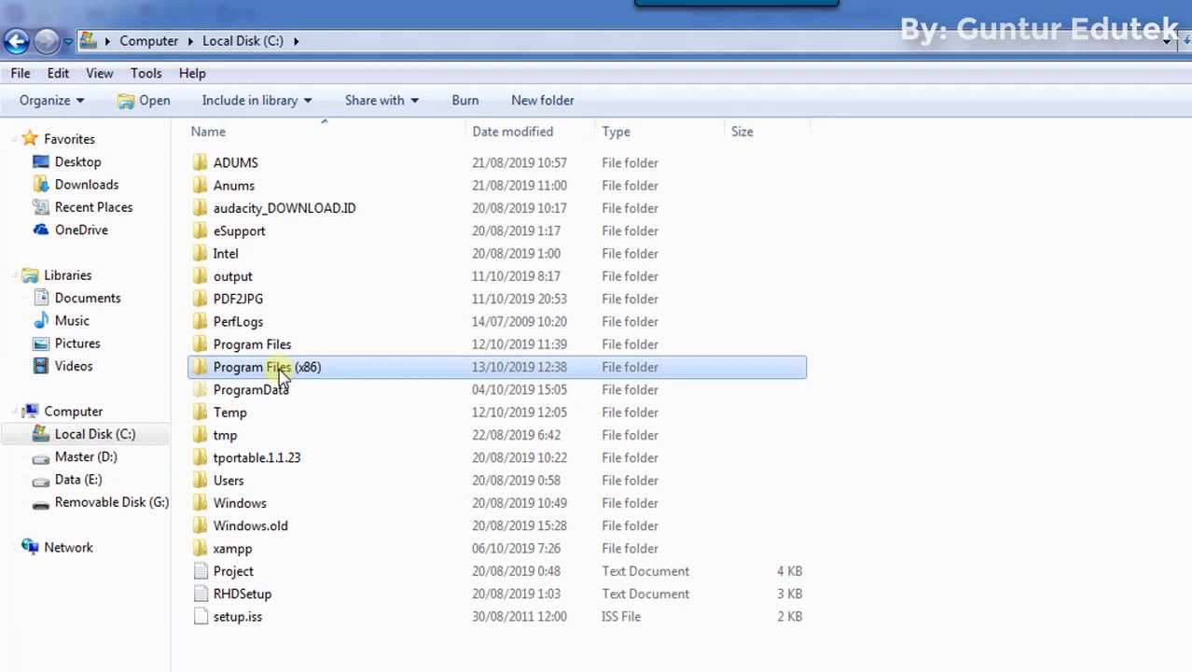
{"action": "double_click", "coordinate": [281, 369]}
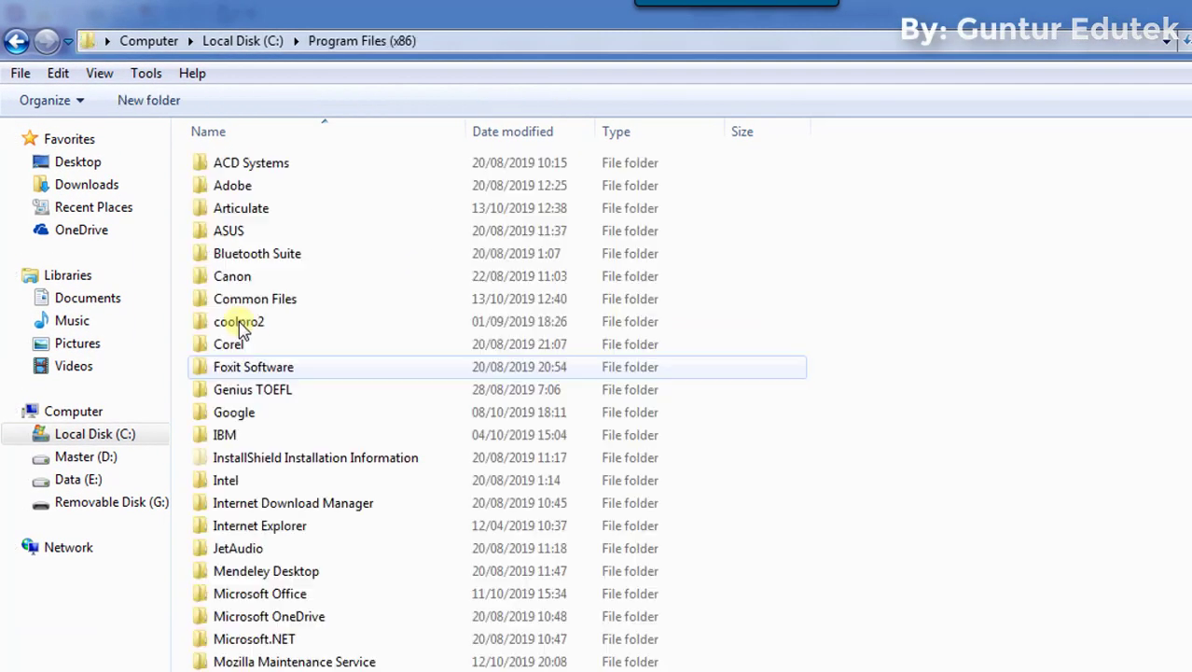
{"action": "double_click", "coordinate": [245, 211]}
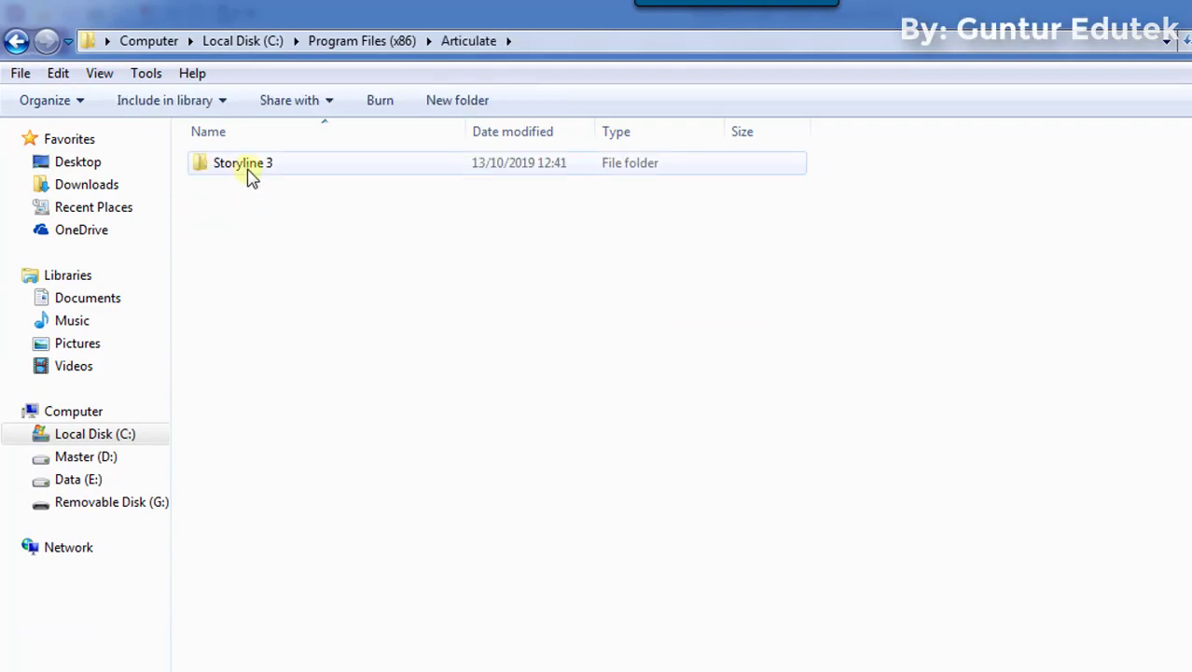
{"action": "double_click", "coordinate": [247, 168]}
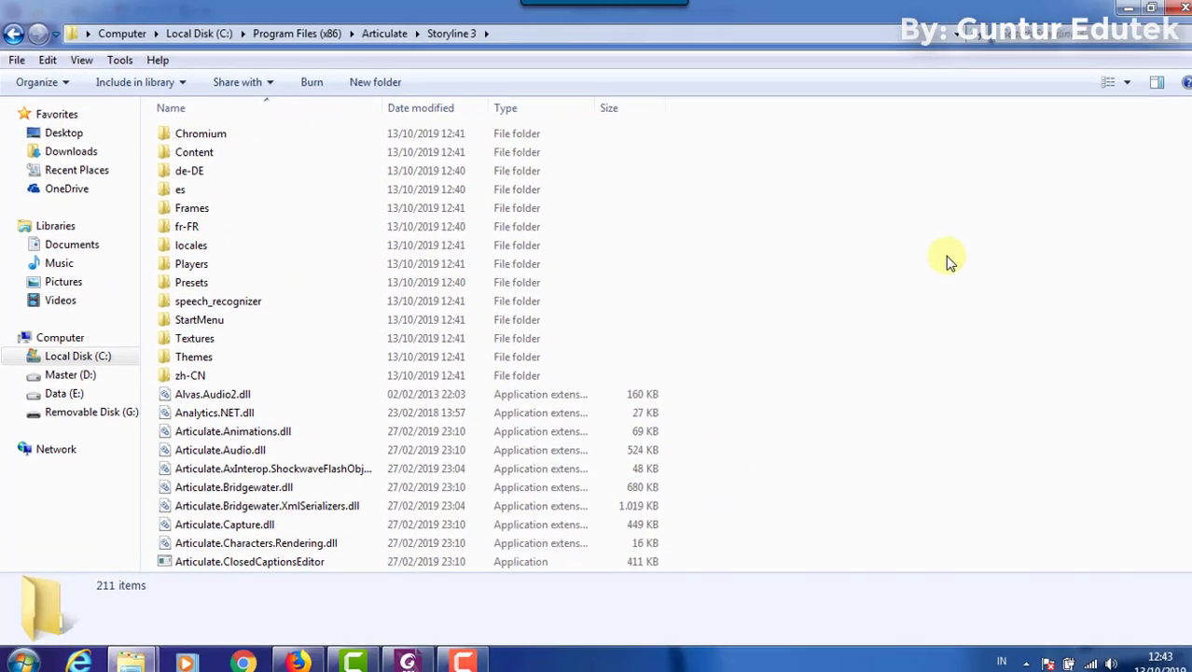
- Paste the copied items into the Storyline 3 folder, merging folders, replacing all conflicting files and granting administrator permission
{"action": "right_click", "coordinate": [951, 392]}
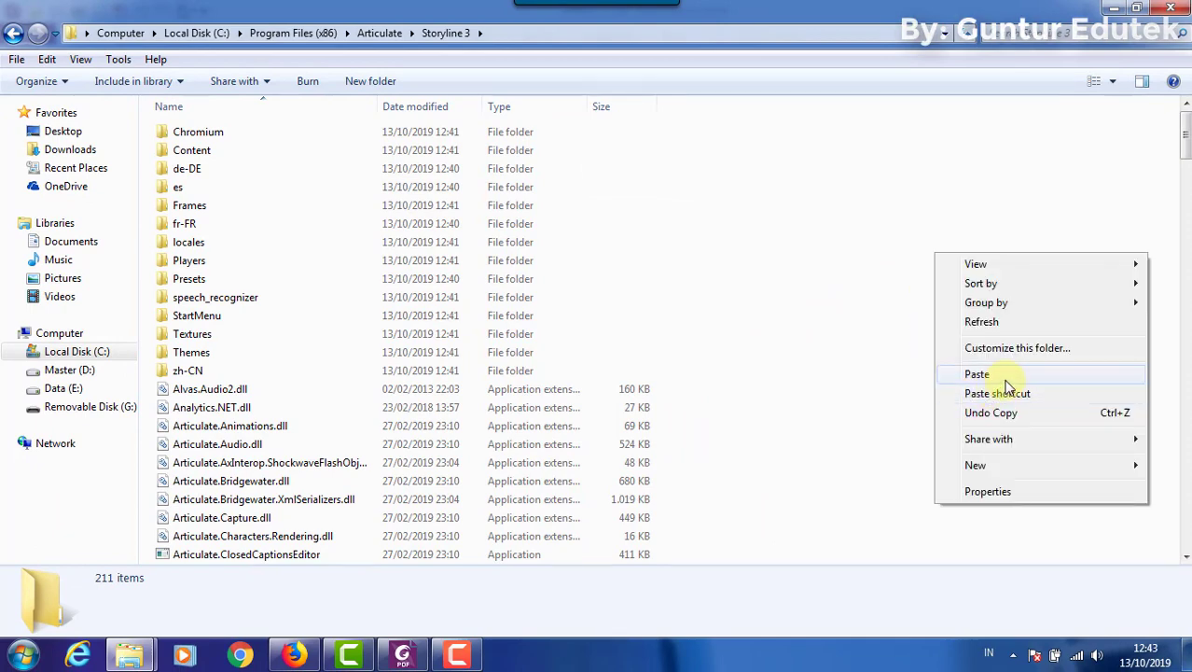
{"action": "left_click", "coordinate": [1003, 377]}
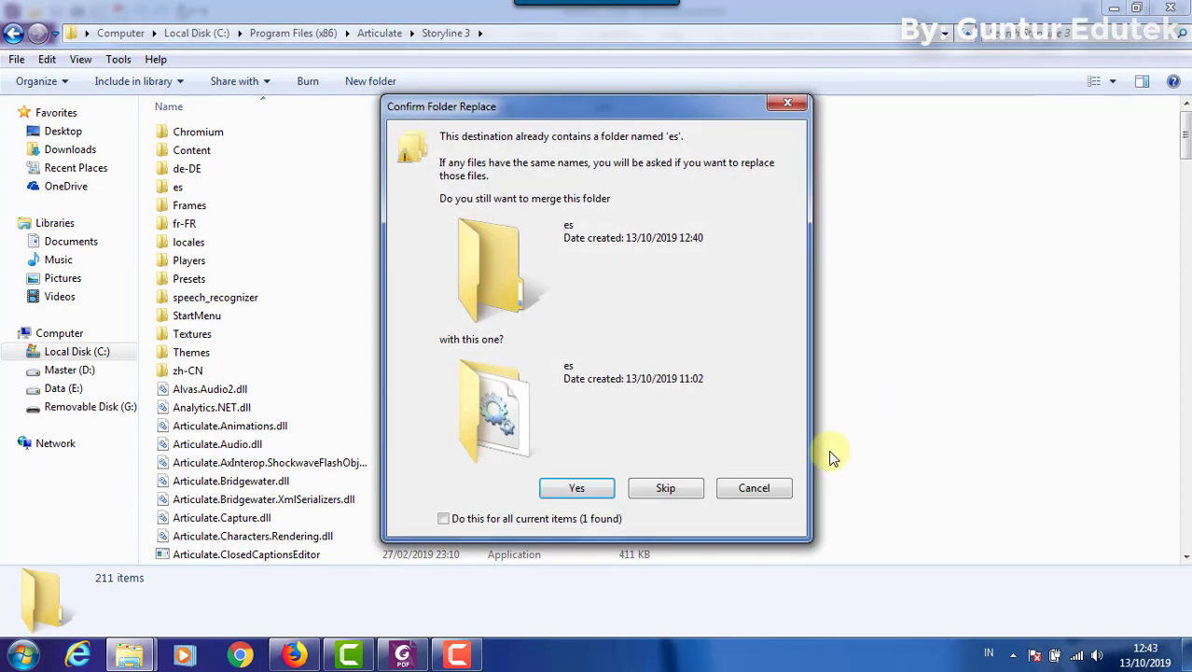
{"action": "left_click", "coordinate": [444, 520]}
{"action": "left_click", "coordinate": [578, 488]}
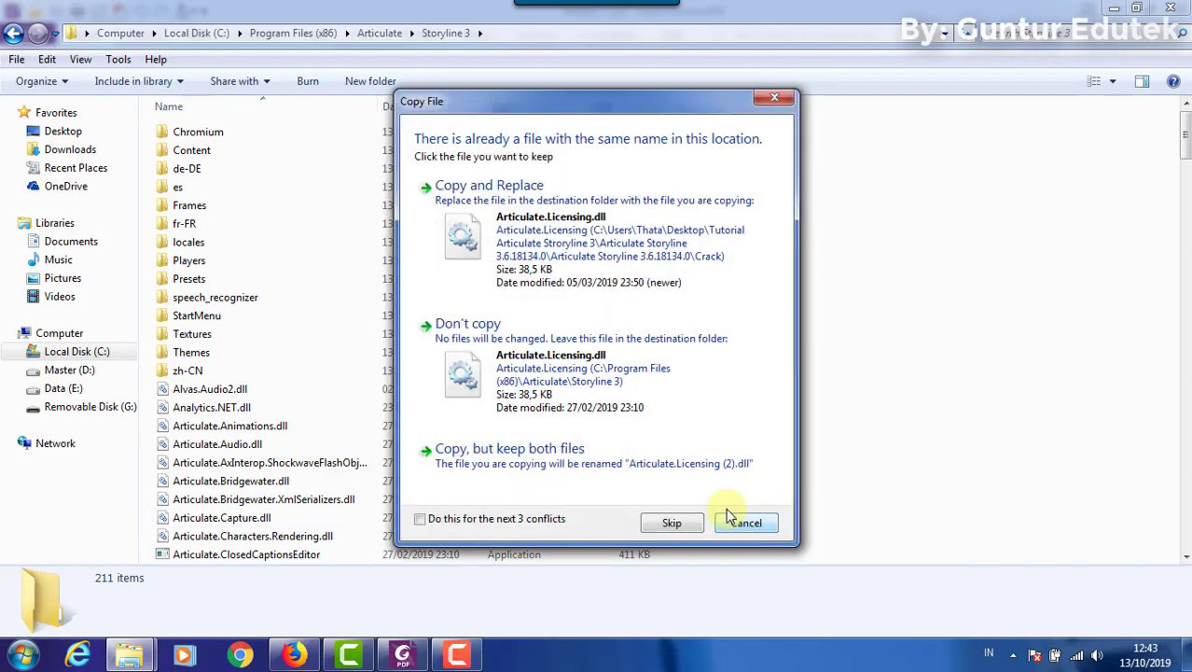
{"action": "left_click", "coordinate": [421, 519]}
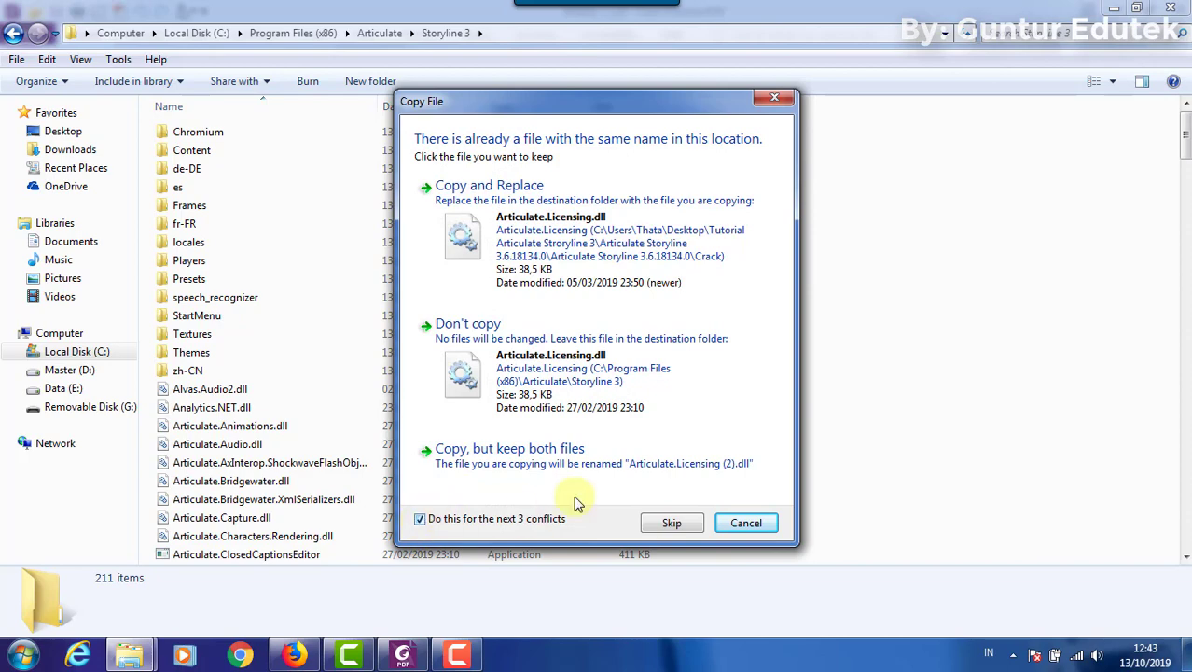
{"action": "left_click", "coordinate": [550, 239]}
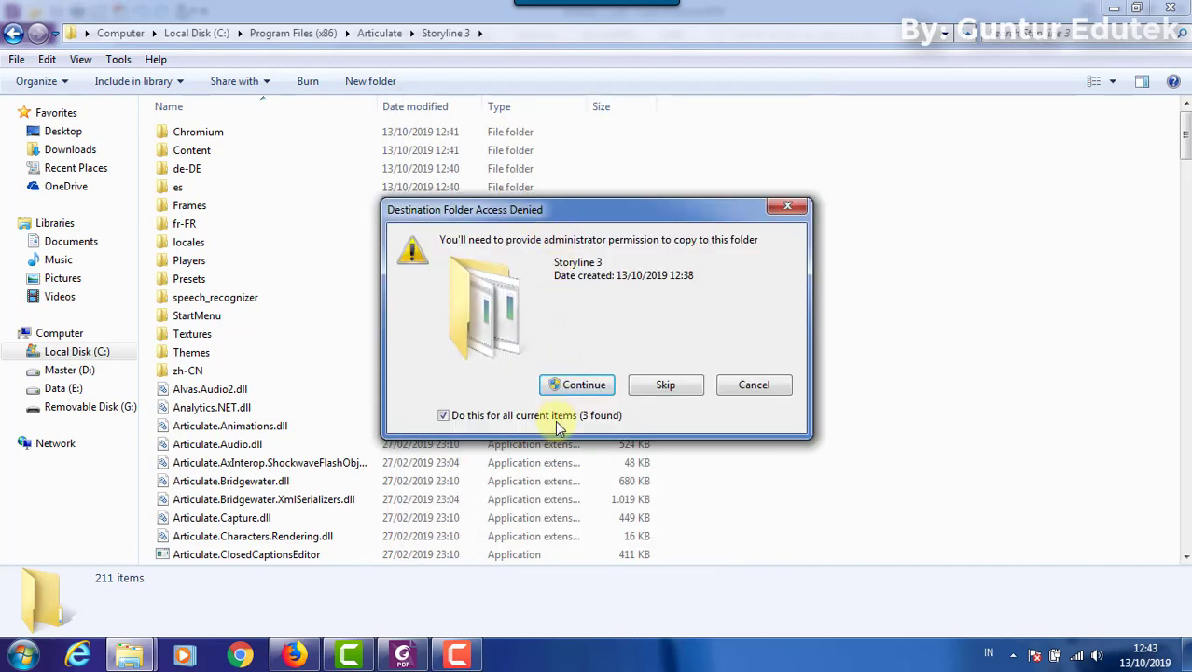
{"action": "left_click", "coordinate": [565, 399]}
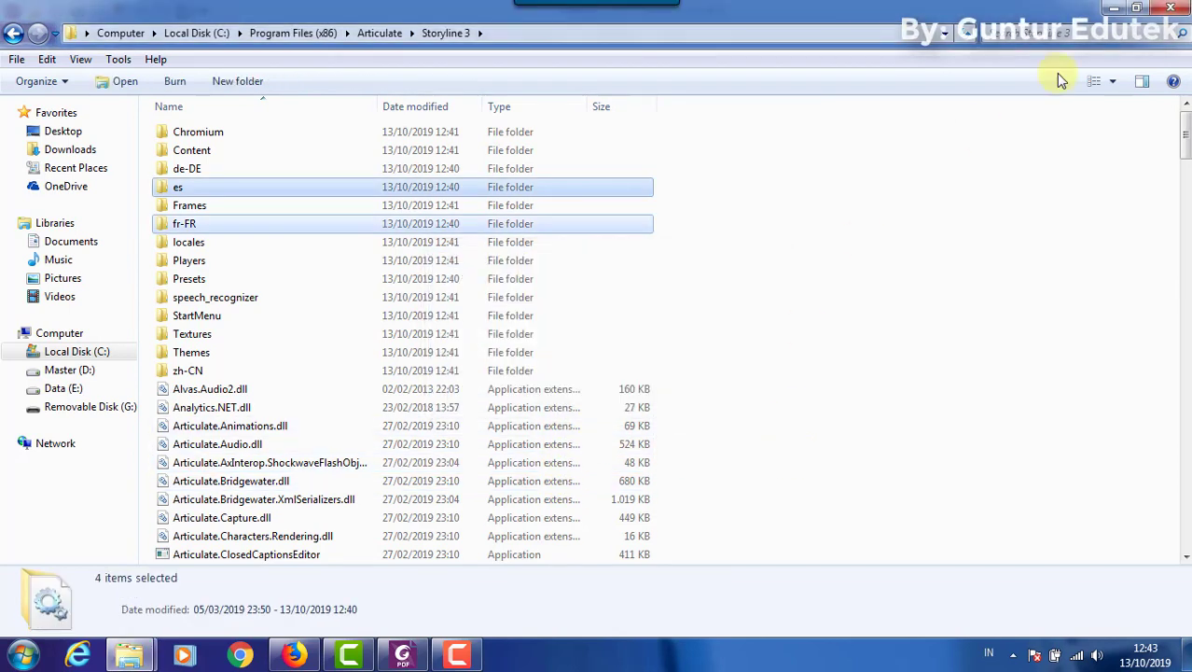
- Close the Storyline 3 folder, minimize the PDF and launch Articulate Storyline 3 from the desktop
{"action": "left_click", "coordinate": [1171, 9]}
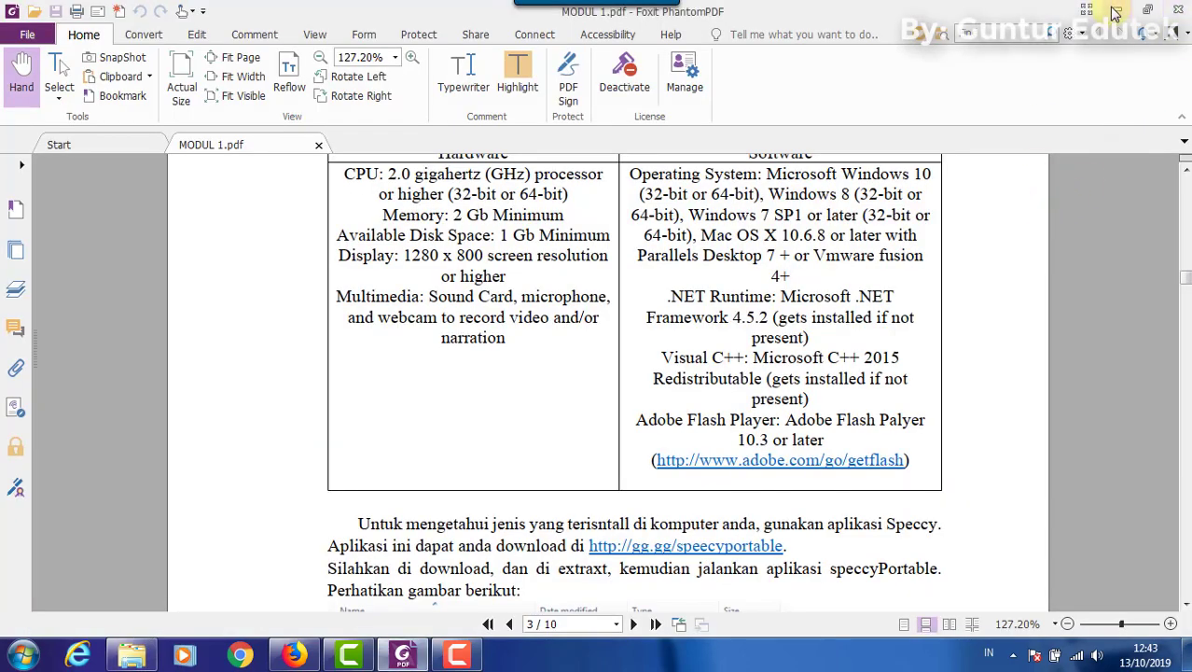
{"action": "left_click", "coordinate": [1116, 10]}
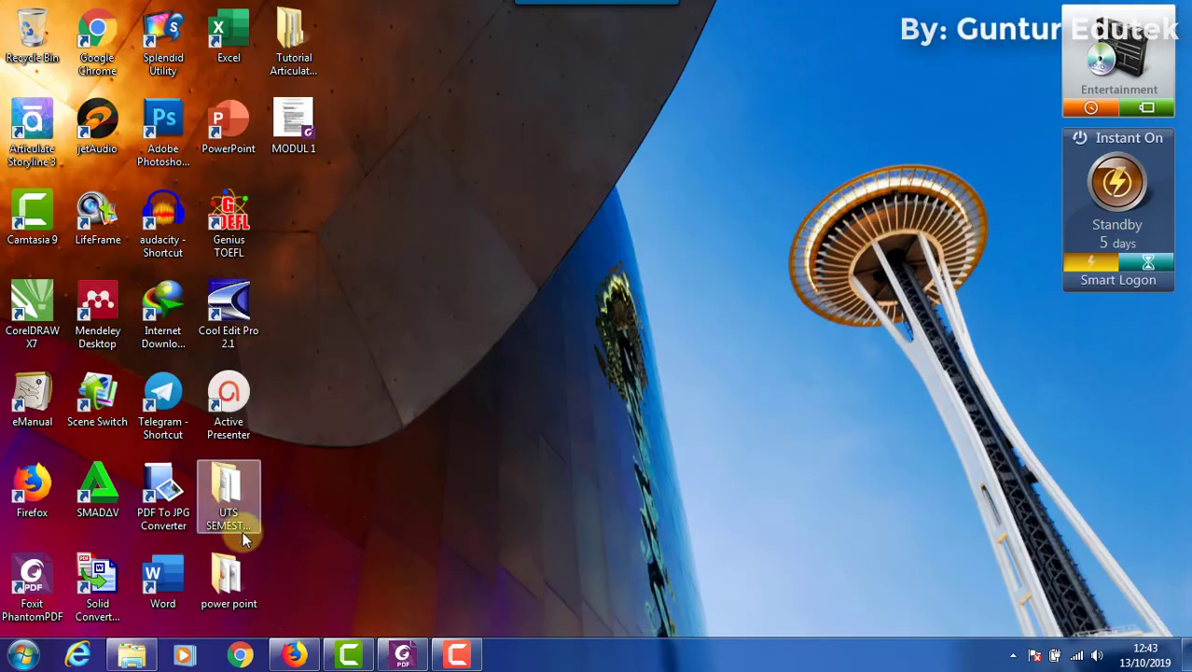
{"action": "left_click", "coordinate": [41, 142]}
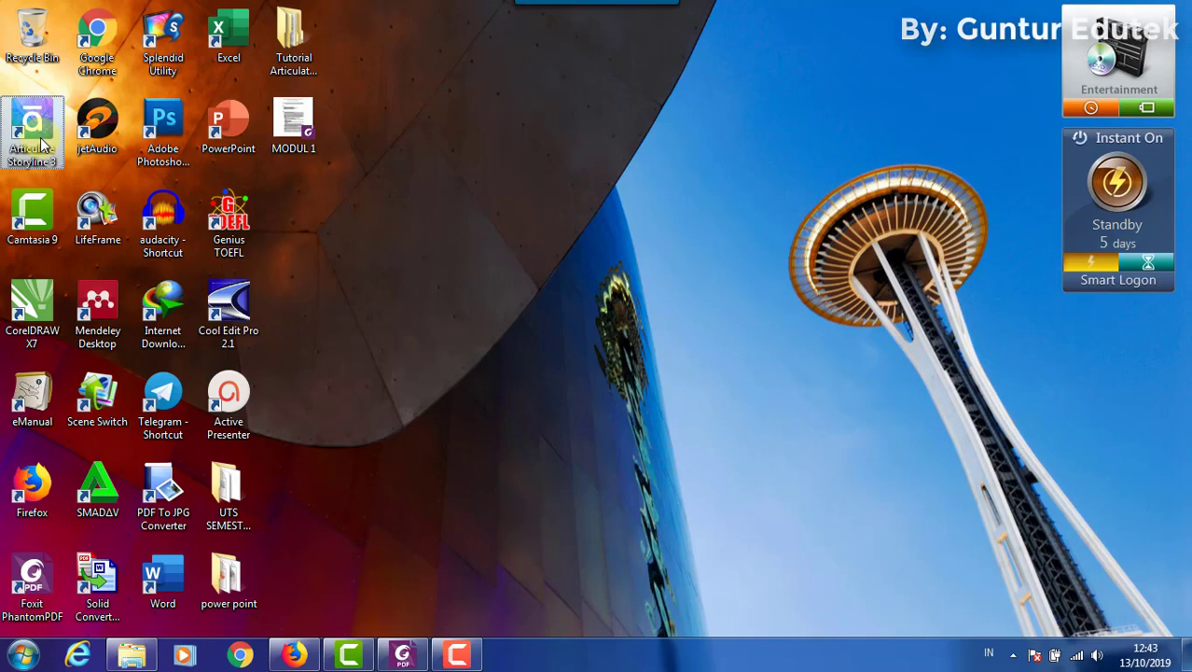
{"action": "double_click", "coordinate": [41, 142]}
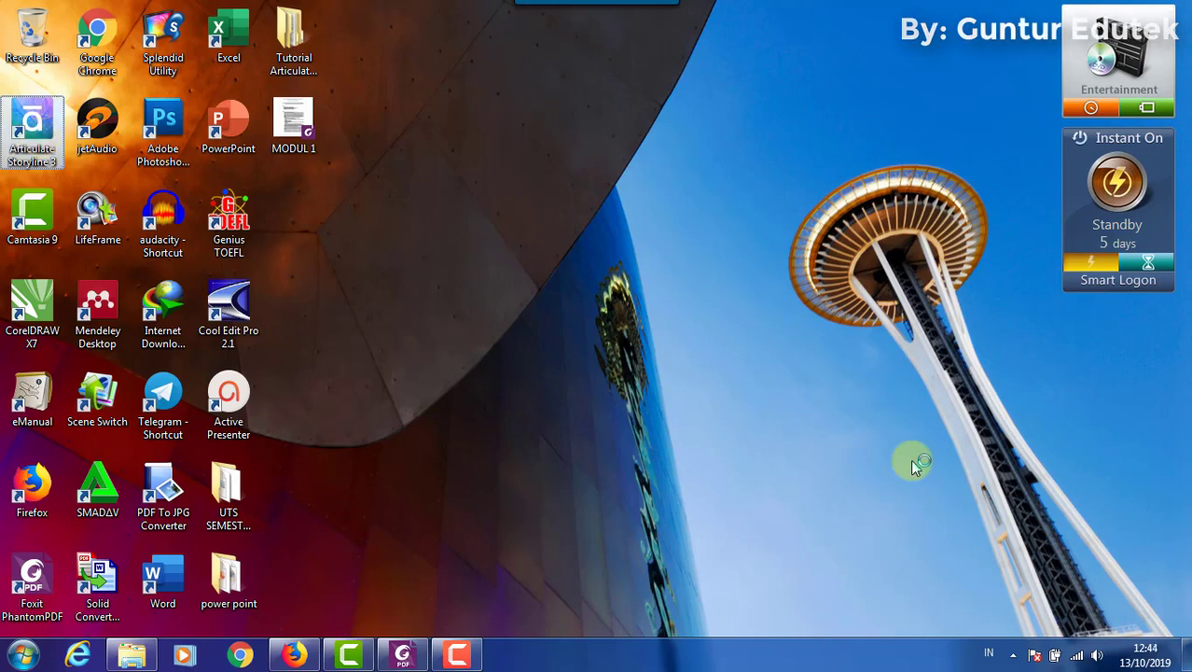